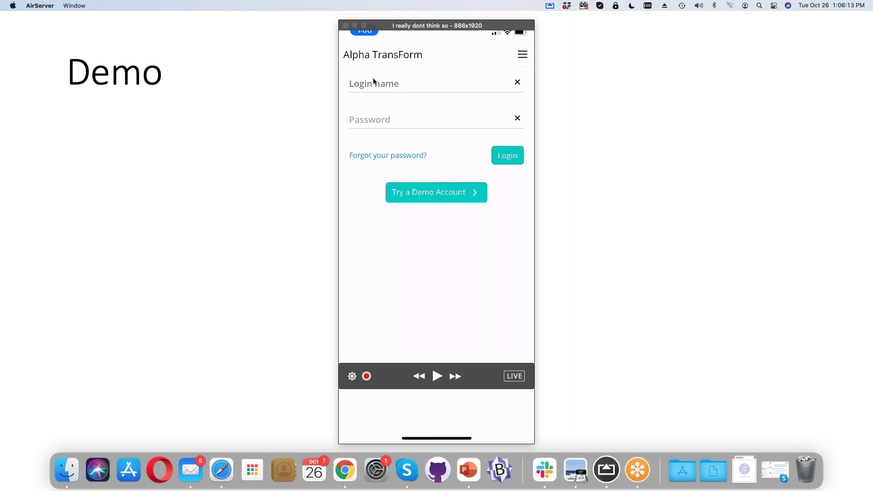
# Try the TransForm phone app using the demo account
pyautogui.click(420, 199)
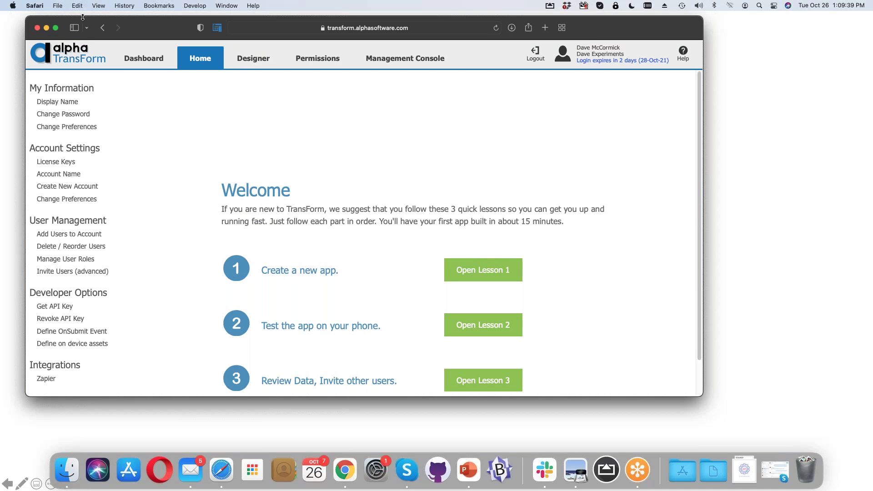
# Make Safari full screen and open the License Keys page
pyautogui.click(56, 28)
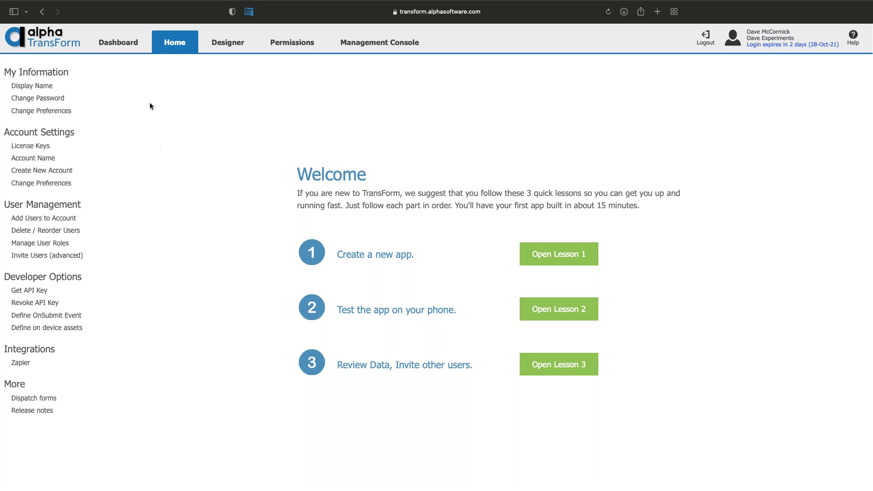
pyautogui.click(30, 145)
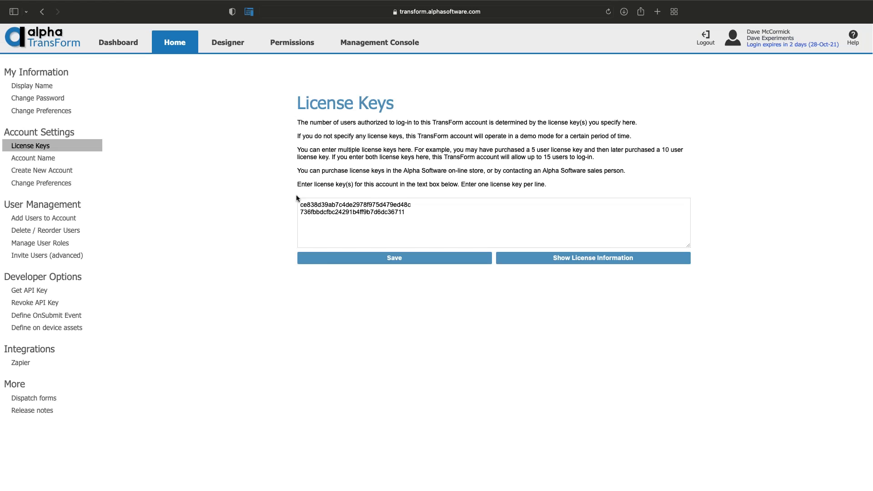
# Show the licence information (4 licensed users), then open User Preferences at the mobile phone field
pyautogui.click(563, 259)
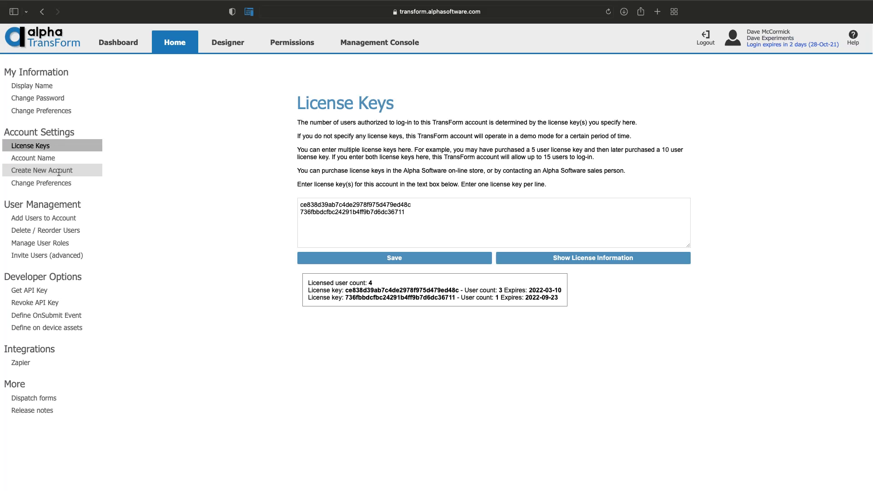
pyautogui.click(58, 110)
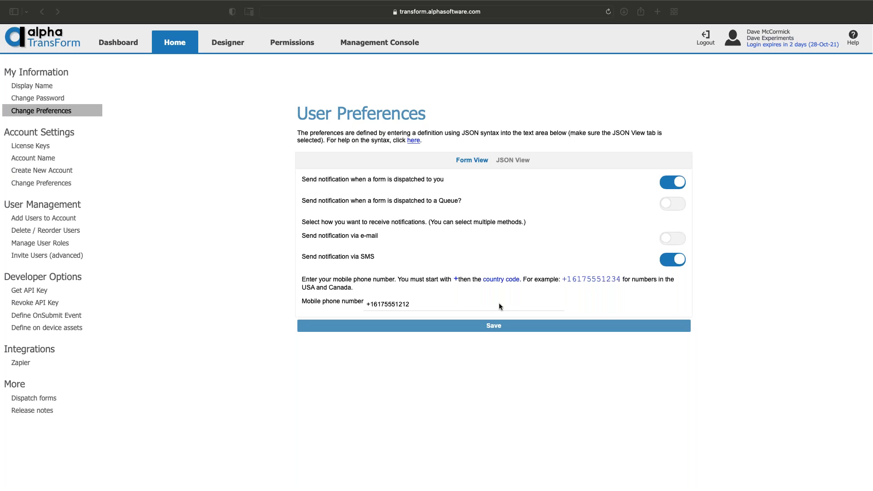
pyautogui.click(408, 306)
# Leave the phone number field and open the Manage User Roles page
pyautogui.click(676, 241)
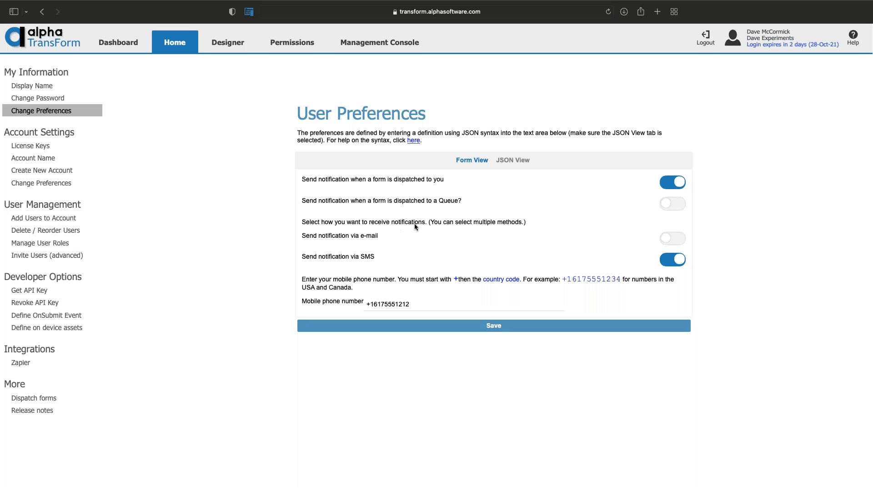
pyautogui.click(58, 243)
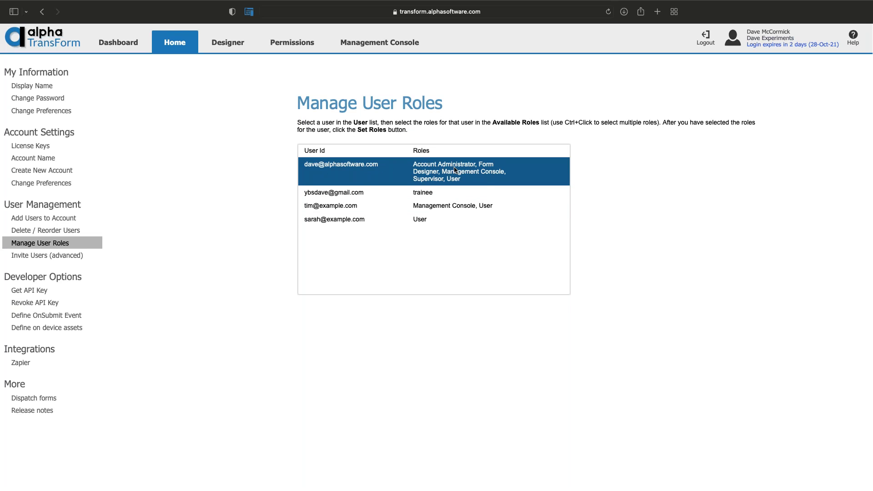
# Inspect the trainee and User roles users, then open the Zapier integrations list
pyautogui.click(356, 193)
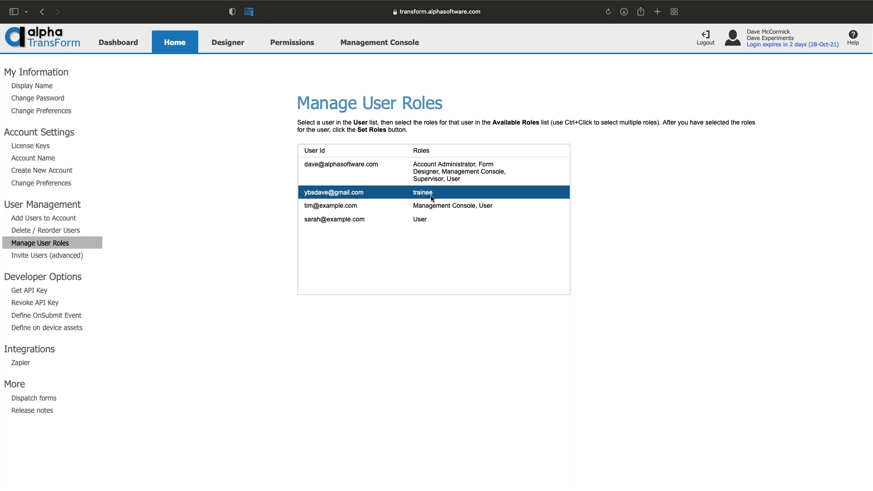
pyautogui.click(435, 207)
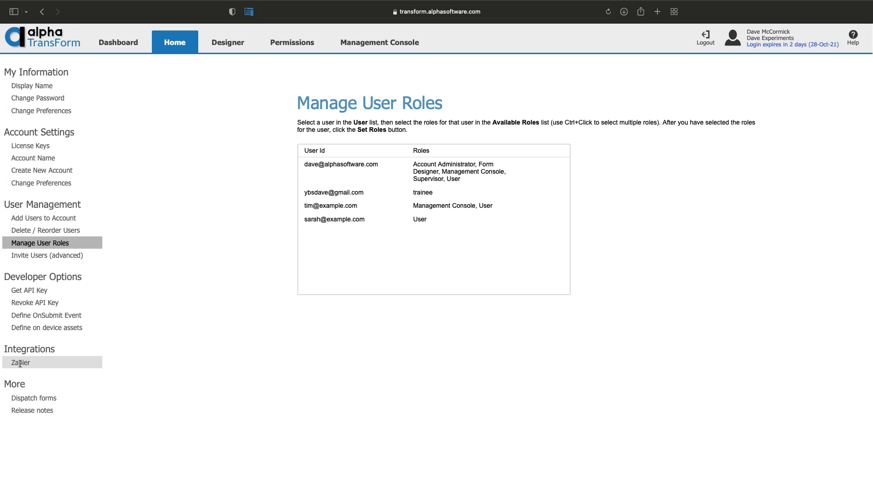
pyautogui.click(20, 364)
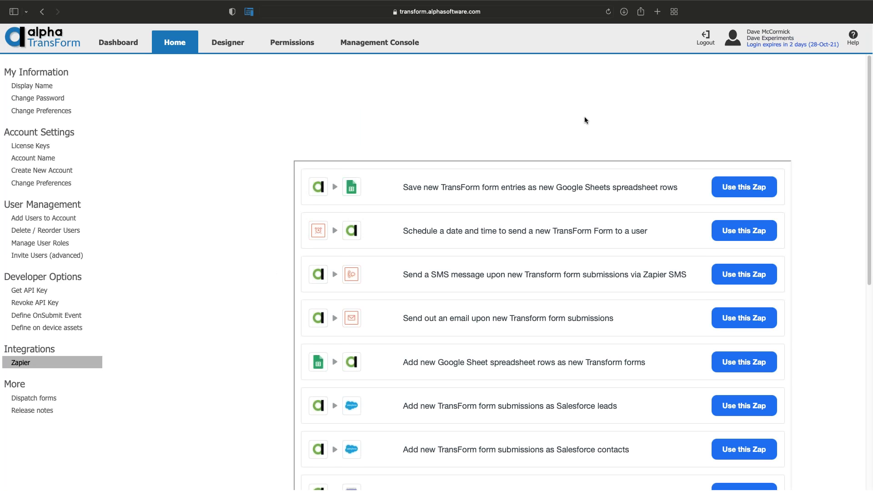
pyautogui.scroll(-1, 585, 120)
pyautogui.scroll(-4, 586, 120)
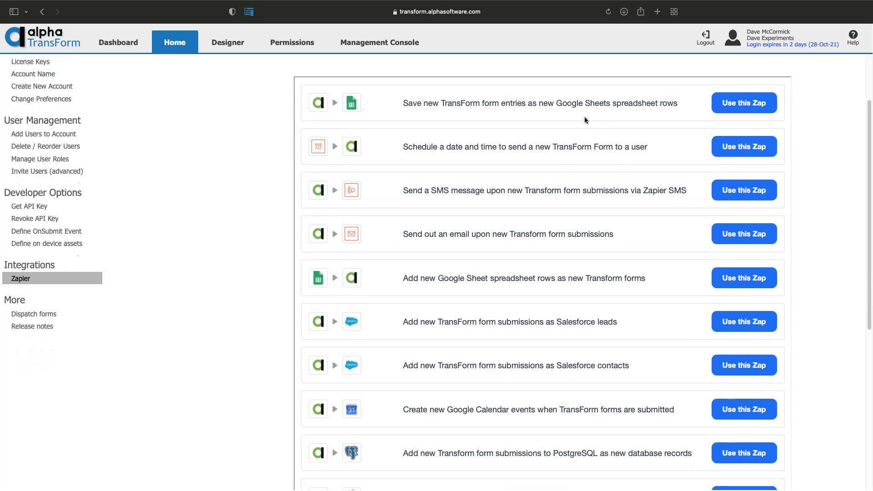
pyautogui.scroll(-1, 585, 120)
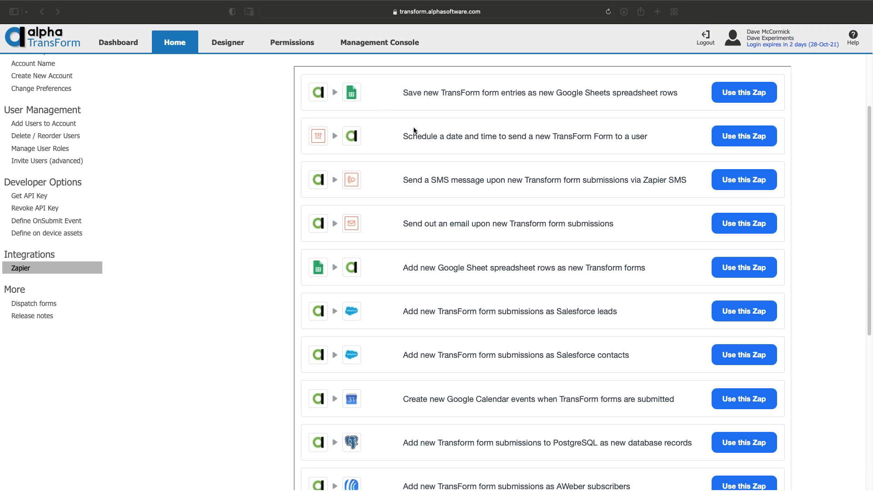
pyautogui.scroll(-1, 383, 163)
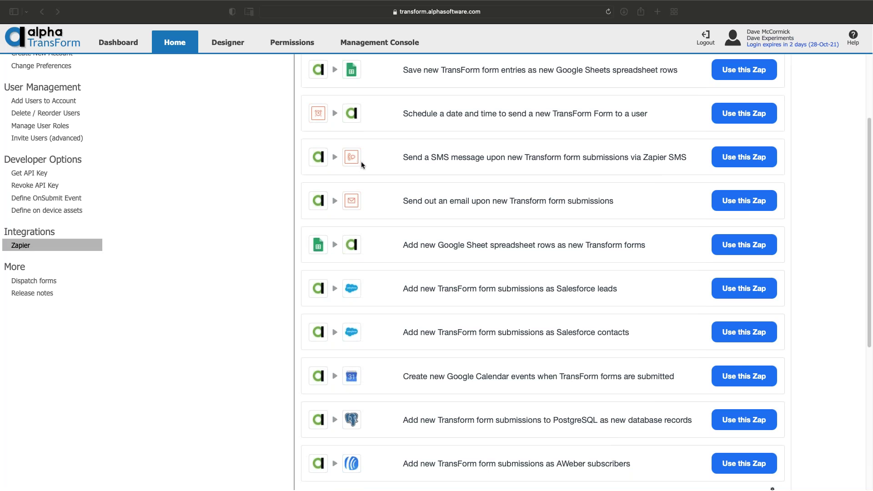
pyautogui.scroll(-3, 376, 162)
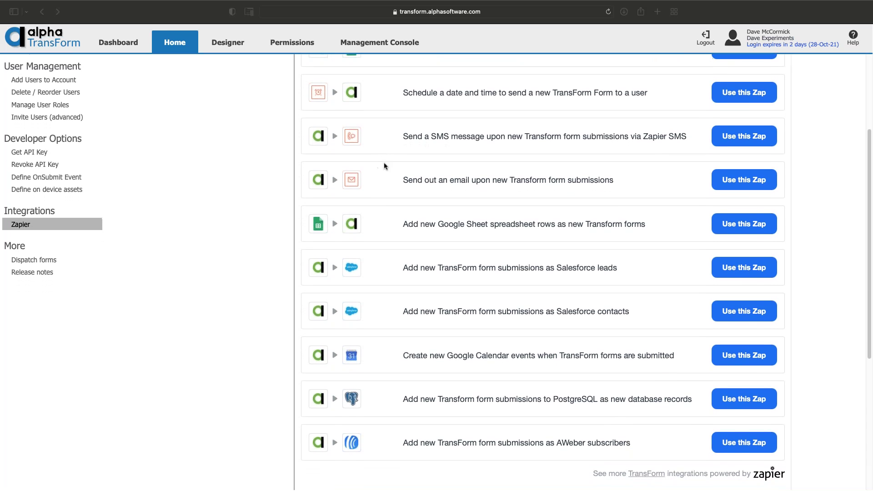
pyautogui.scroll(-2, 409, 163)
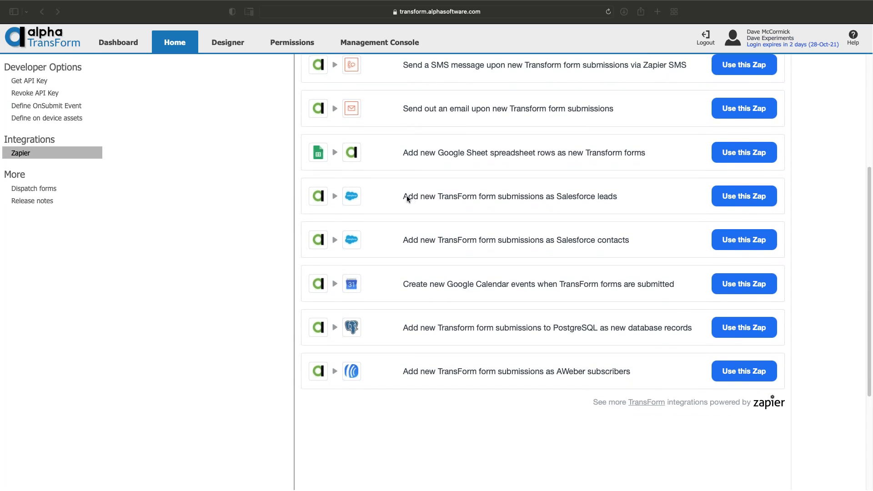
pyautogui.scroll(-2, 493, 202)
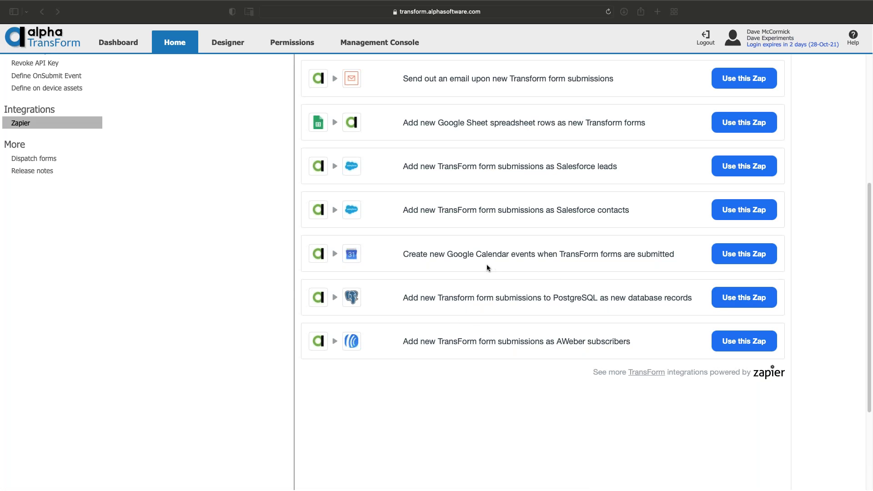
pyautogui.scroll(3, 422, 260)
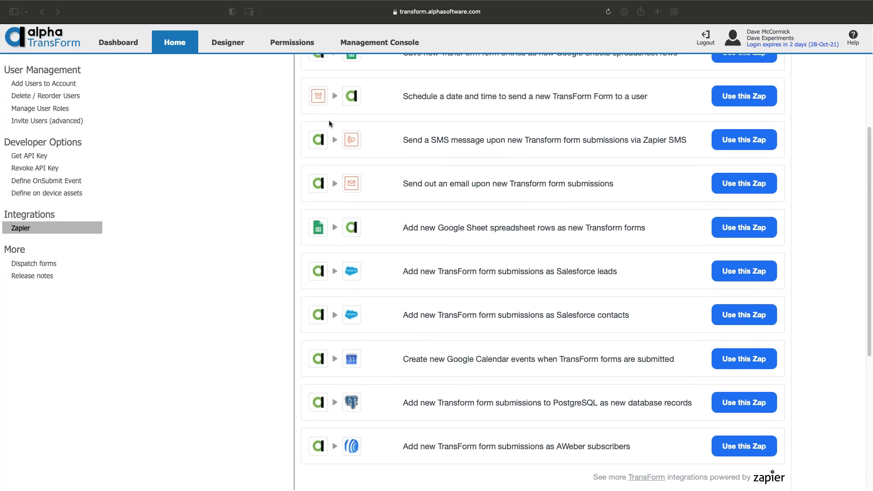
pyautogui.scroll(2, 668, 230)
pyautogui.scroll(-4, 666, 230)
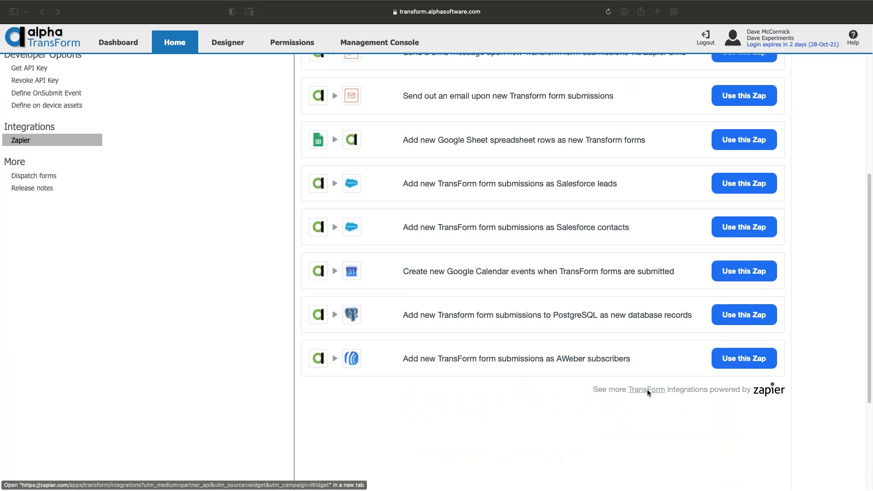
pyautogui.scroll(5, 330, 156)
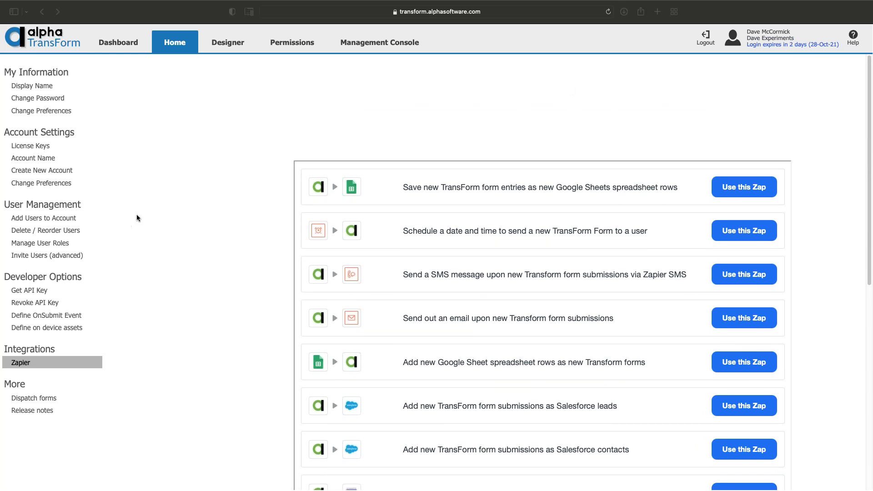
pyautogui.click(33, 395)
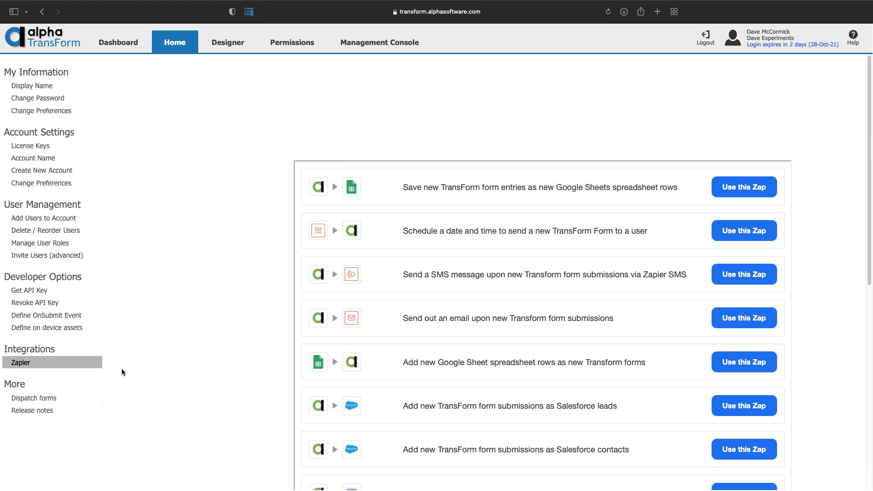
# View the Bulk Dispatch Action page under Dispatch forms
pyautogui.click(45, 397)
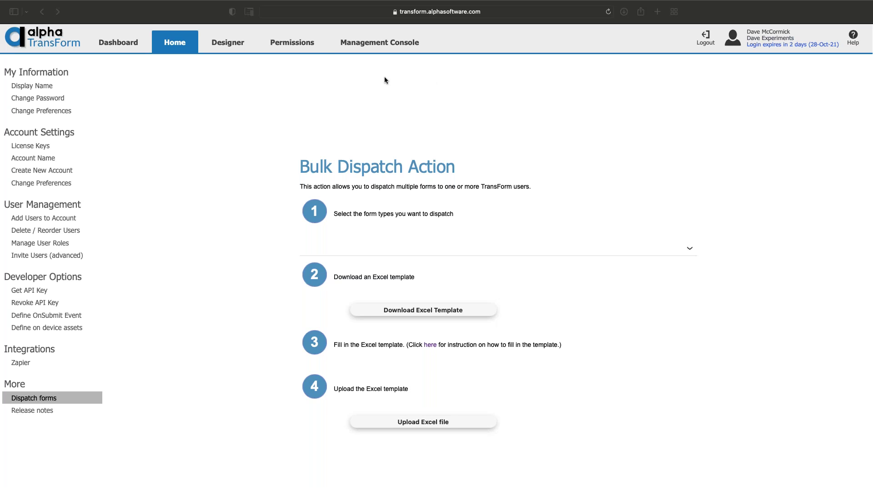
pyautogui.click(240, 44)
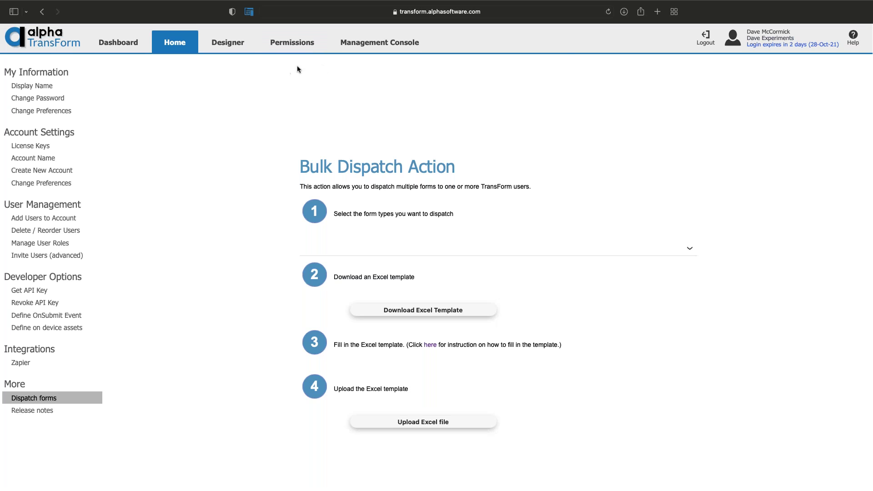
# Open Designer and add a new blank form type
pyautogui.click(230, 44)
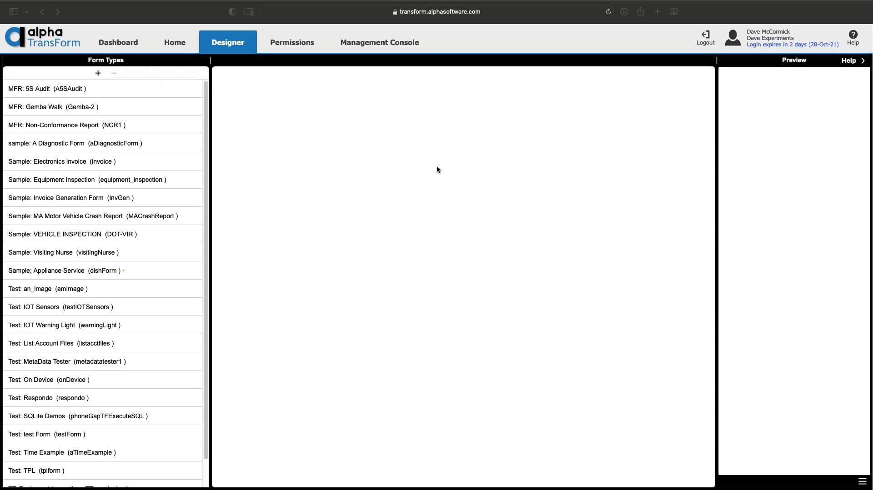
pyautogui.click(99, 75)
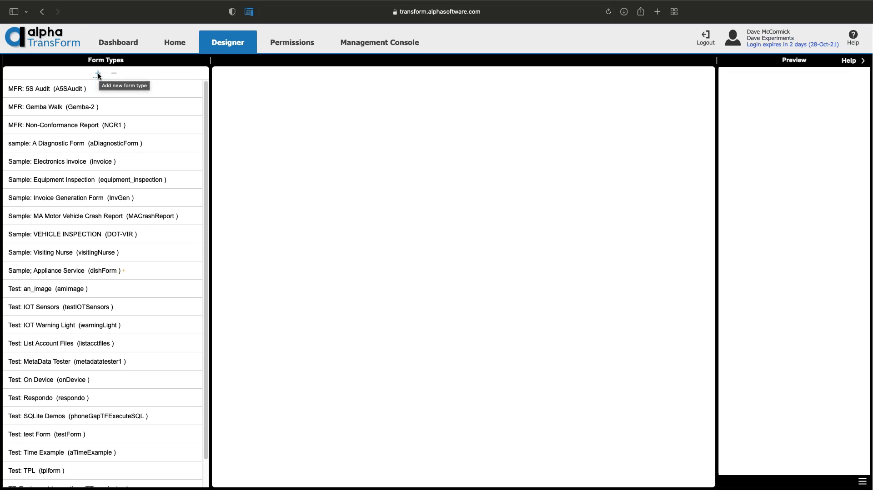
pyautogui.click(99, 74)
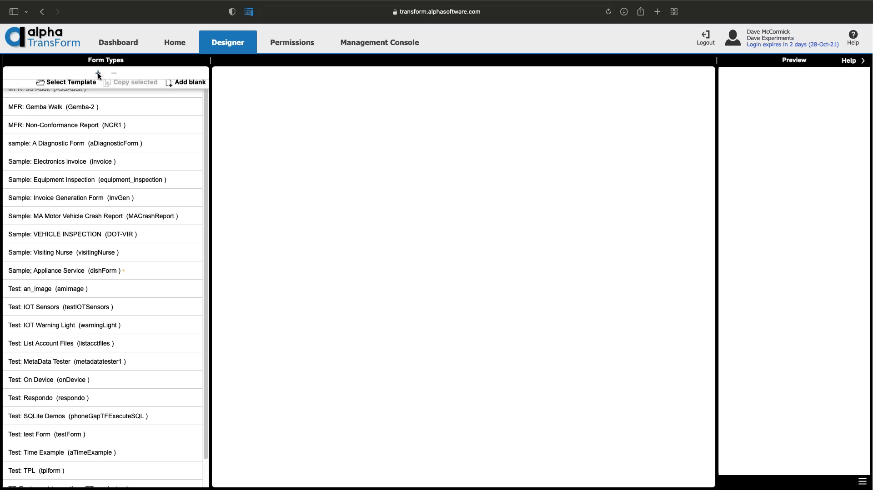
pyautogui.click(181, 86)
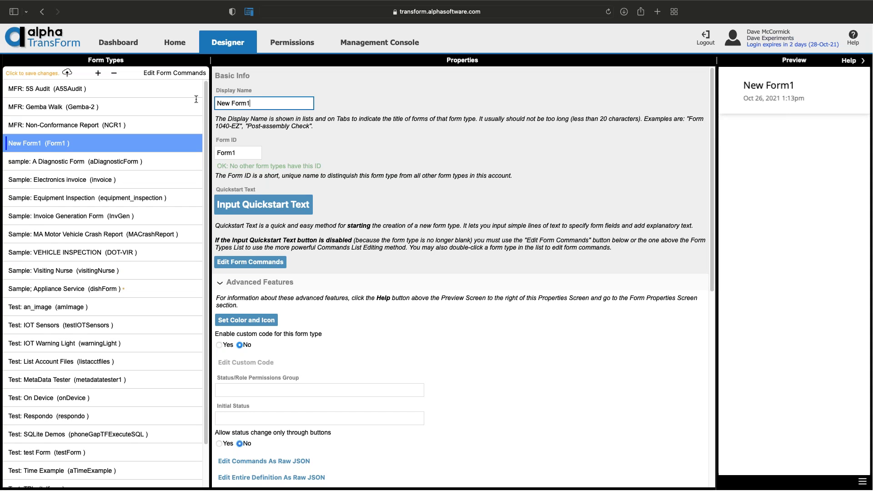
# Set the new form's Display Name and Form ID both to 'Test'
pyautogui.moveTo(251, 103); pyautogui.dragTo(211, 101)
pyautogui.write('Test')
pyautogui.press('Tab')
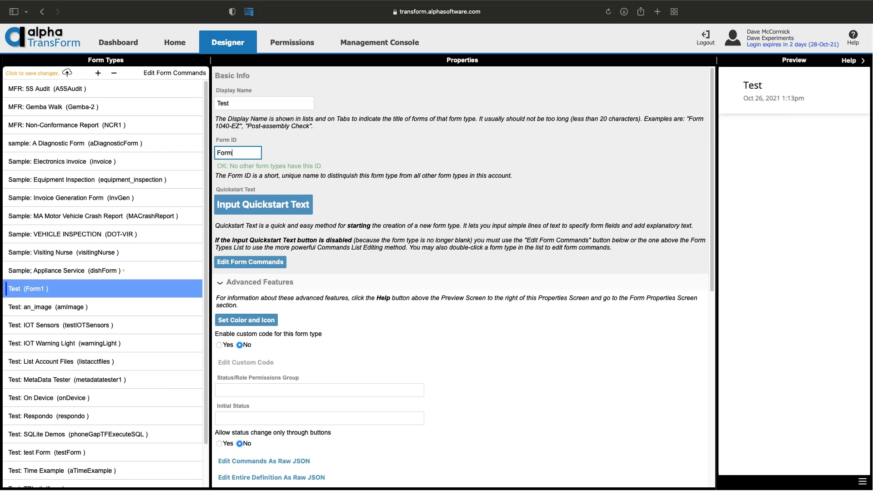
pyautogui.press('BackSpace')
pyautogui.press('BackSpace')
pyautogui.press('BackSpace')
pyautogui.press('BackSpace')
pyautogui.write('Tes')
# Enter quickstart fields firstname, lastname, email and age, one per line
pyautogui.click(268, 206)
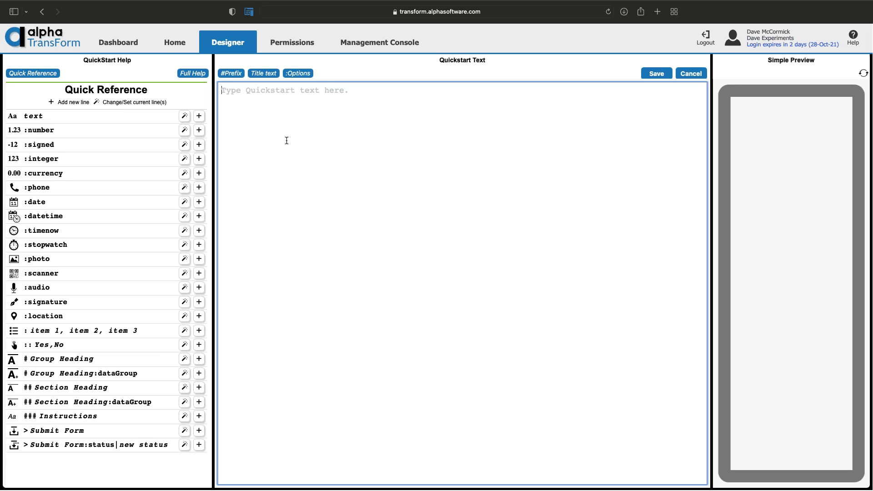
pyautogui.write('firstname ')
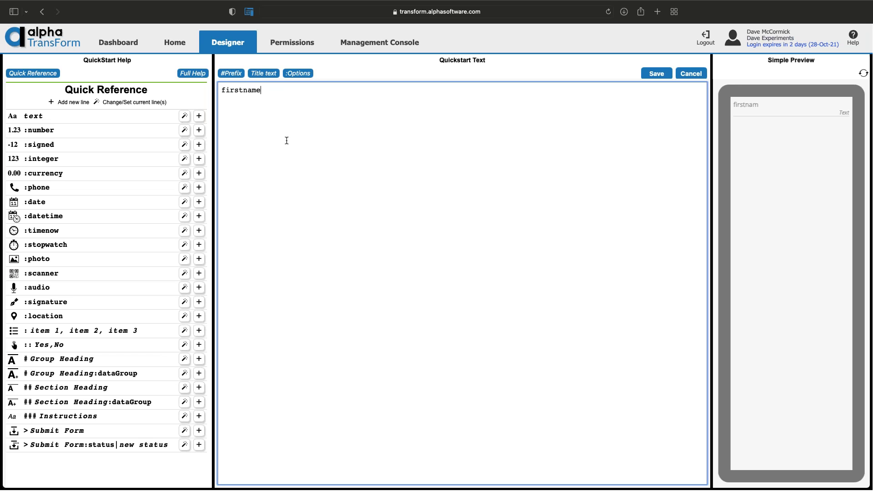
pyautogui.write('lastname')
pyautogui.press('Return')
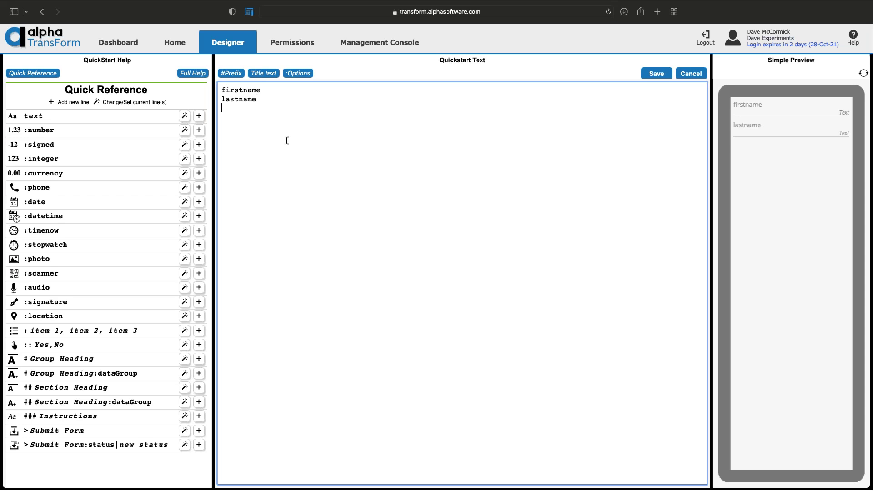
pyautogui.write('email')
pyautogui.press('Return')
pyautogui.write('age')
pyautogui.press('Return')
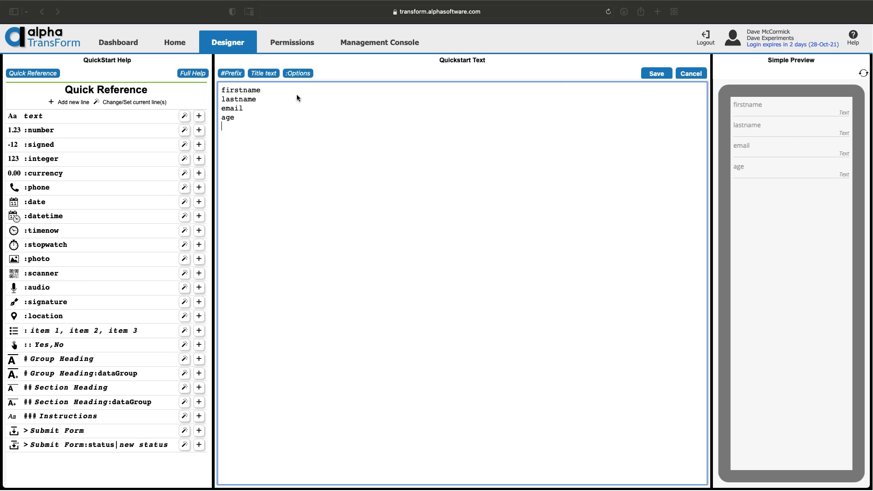
pyautogui.click(646, 80)
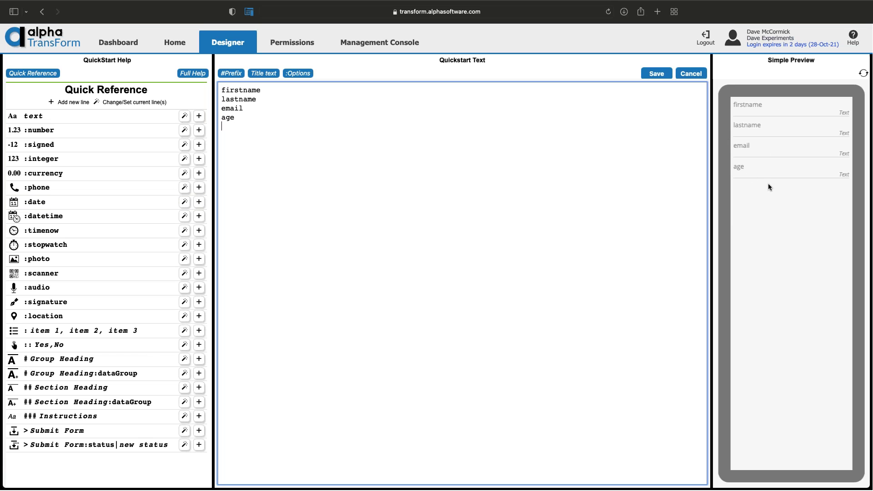
# Save the Test form and review its lastname, email and age field properties
pyautogui.click(658, 74)
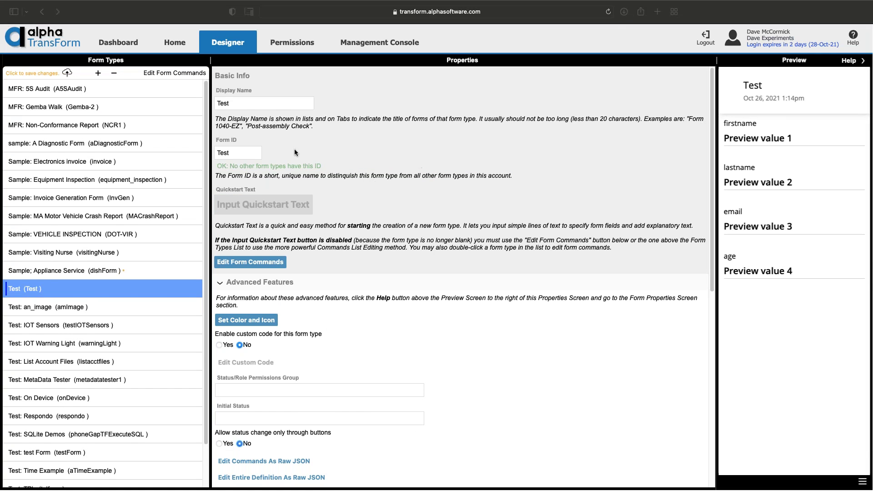
pyautogui.doubleClick(64, 291)
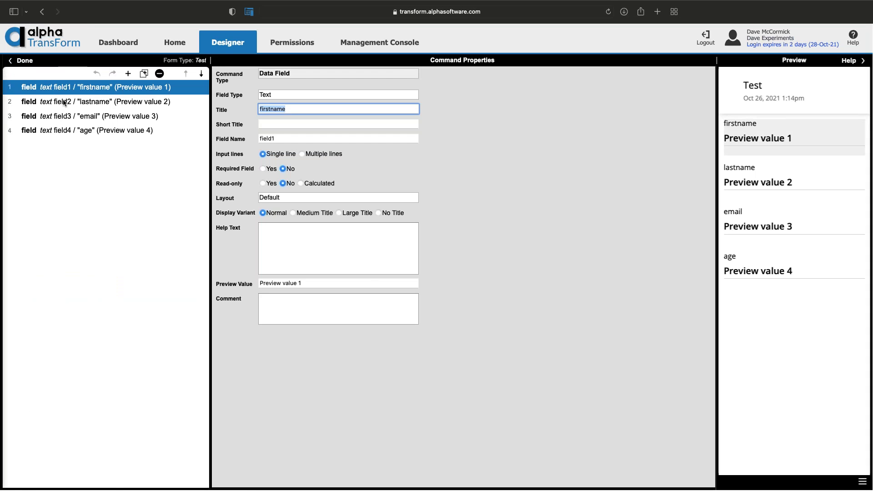
pyautogui.click(64, 103)
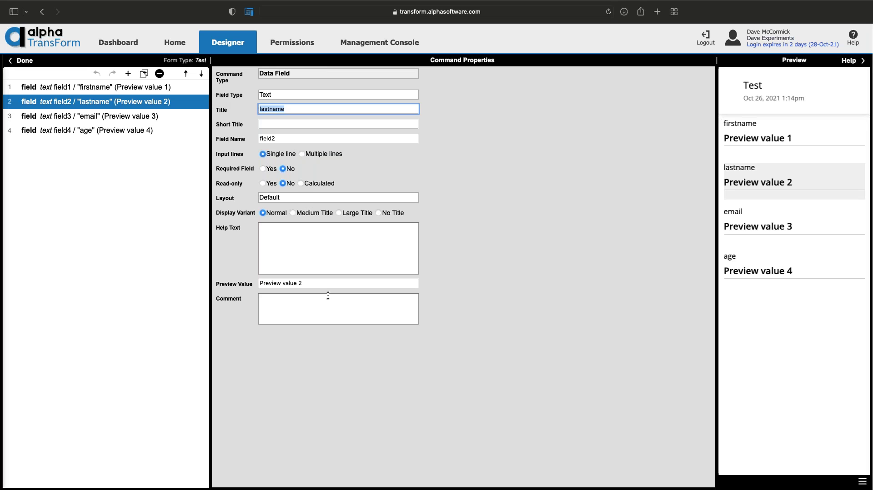
pyautogui.click(148, 115)
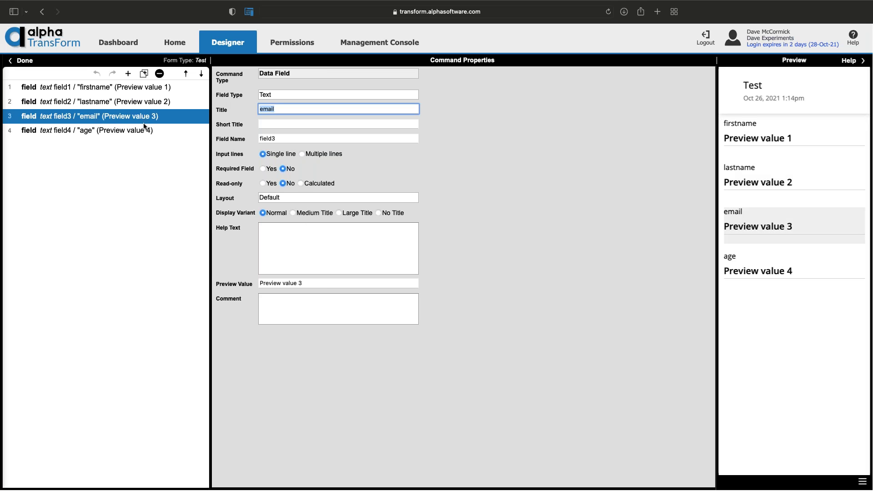
pyautogui.click(146, 130)
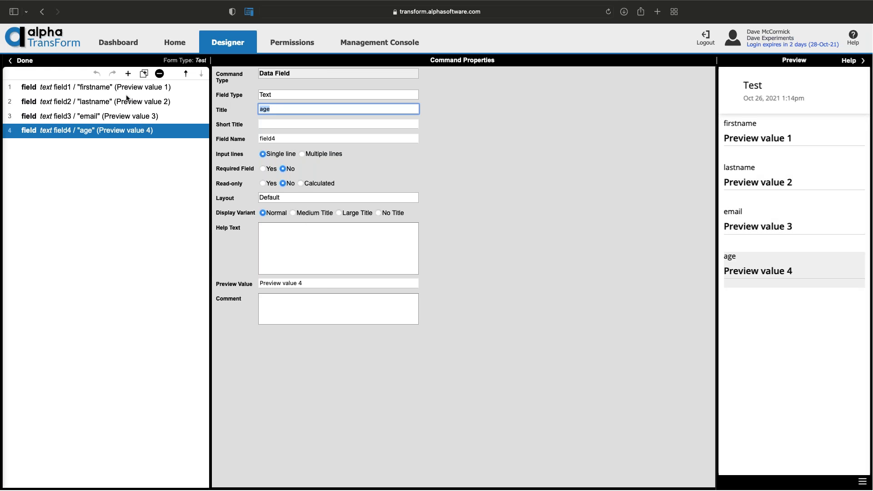
pyautogui.click(25, 61)
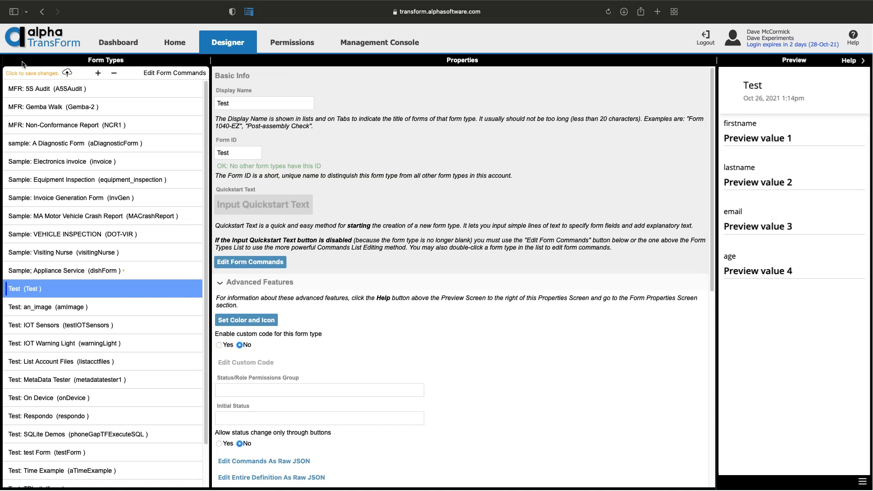
# In Management Console, browse MFR: 5S Audit records from 2021-01-03, 2021-01-05 and 2021-01-06
pyautogui.click(379, 42)
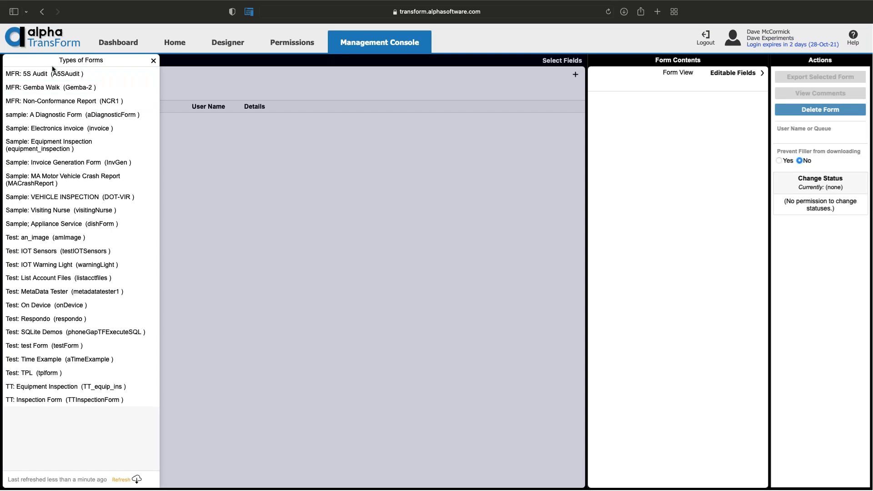
pyautogui.click(52, 73)
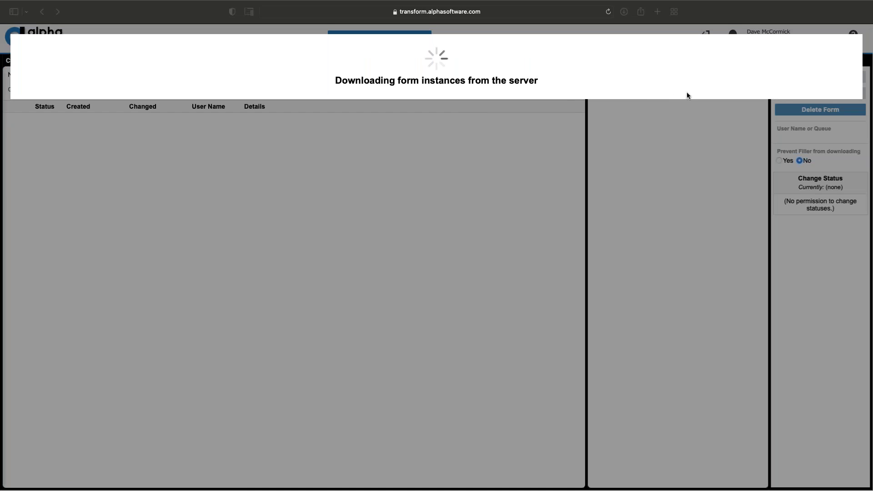
pyautogui.scroll(-15, 371, 158)
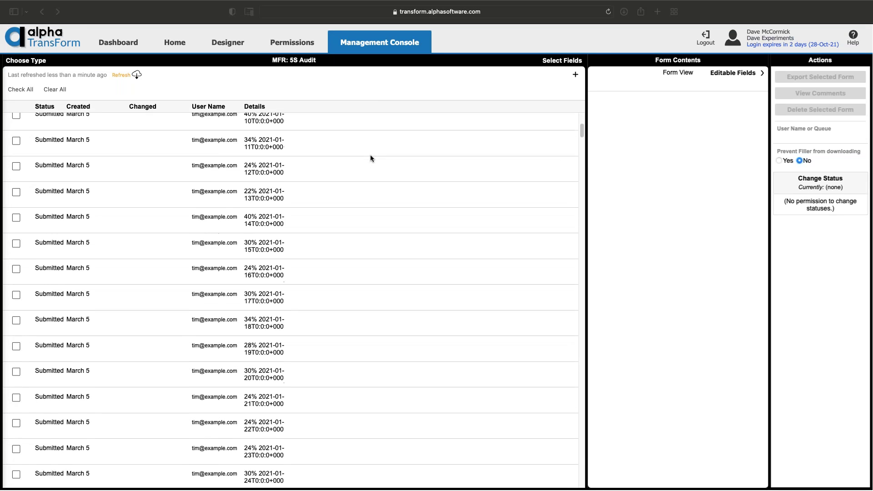
pyautogui.scroll(15, 371, 157)
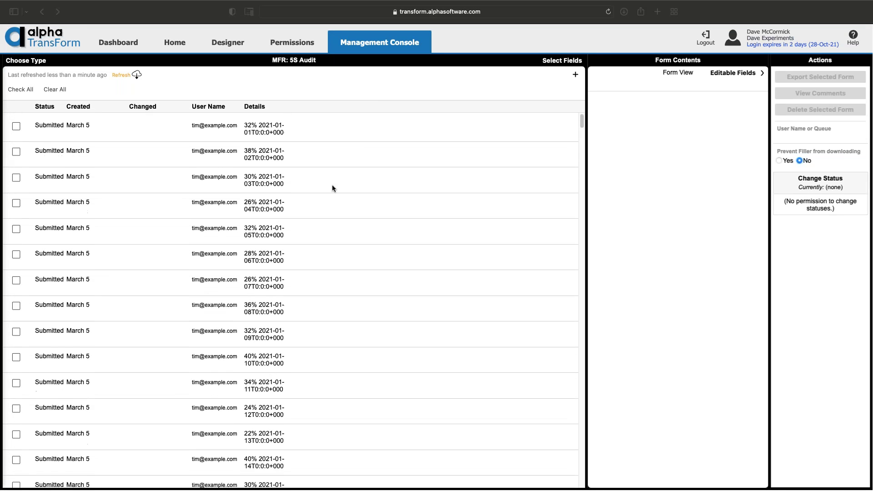
pyautogui.click(333, 179)
pyautogui.click(412, 229)
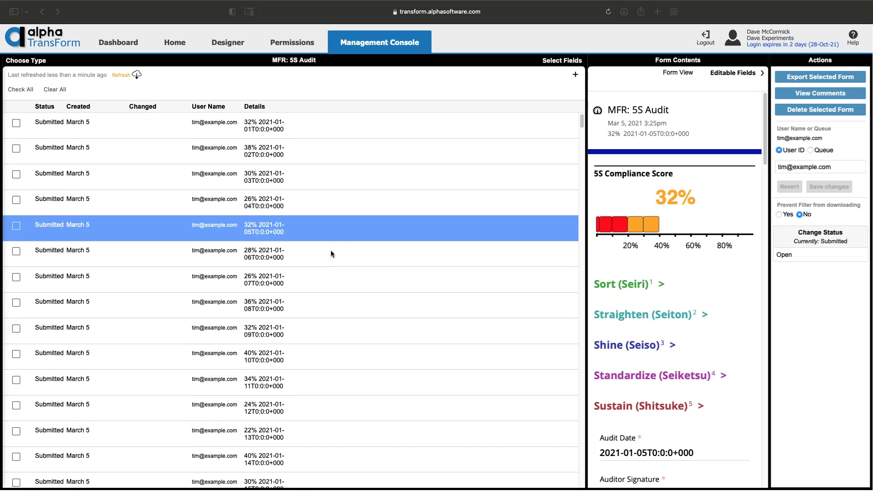
pyautogui.click(295, 253)
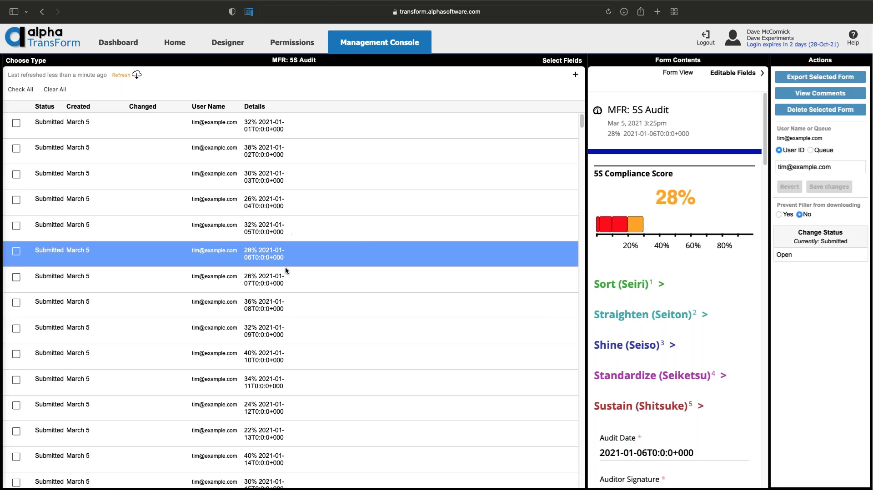
pyautogui.click(132, 49)
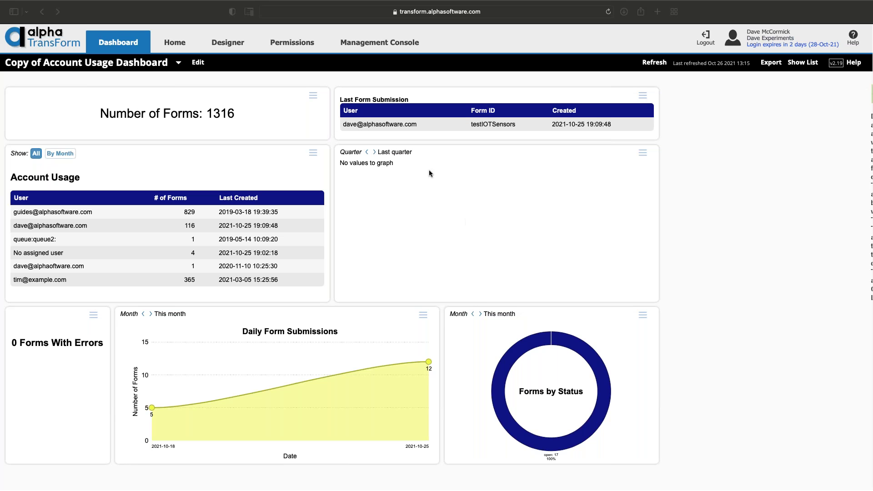
# Step the quarterly Form Submissions chart back two quarters and open its Inspections submissions
pyautogui.click(366, 154)
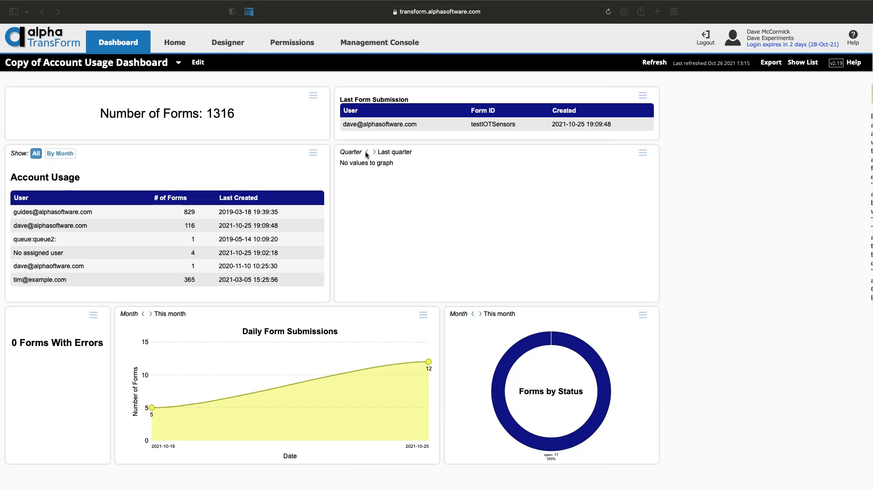
pyautogui.click(368, 153)
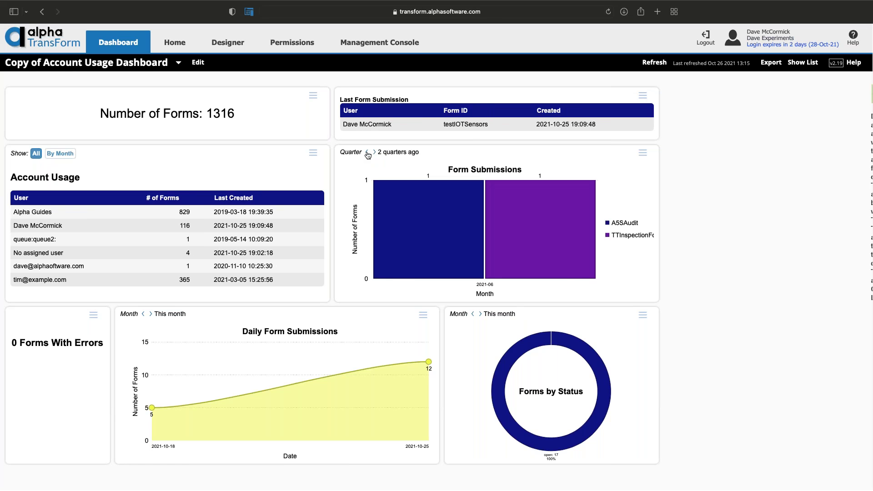
pyautogui.click(367, 153)
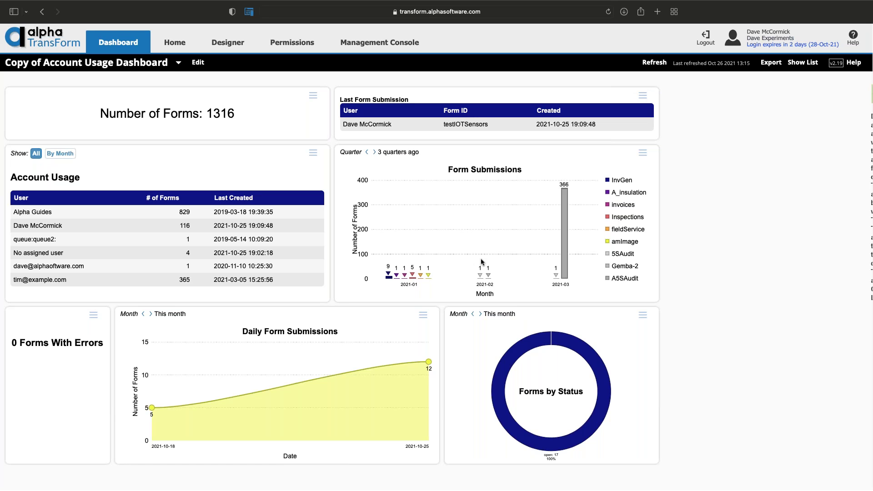
pyautogui.click(412, 276)
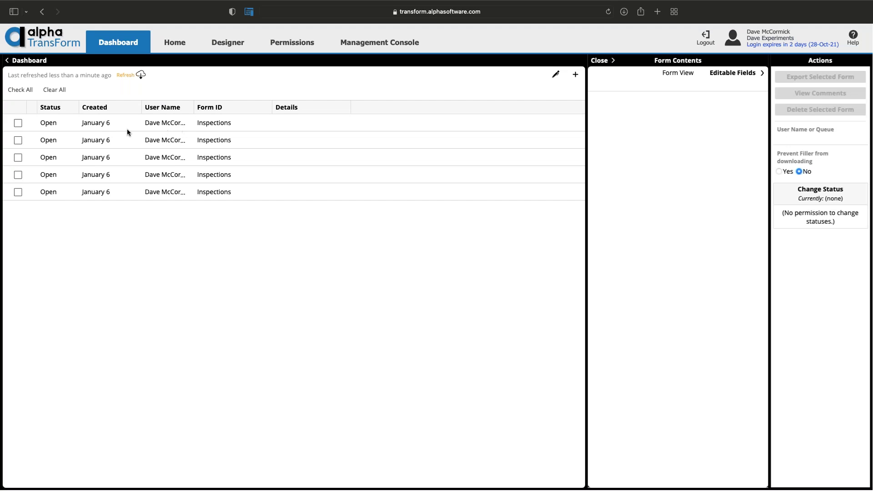
pyautogui.click(129, 174)
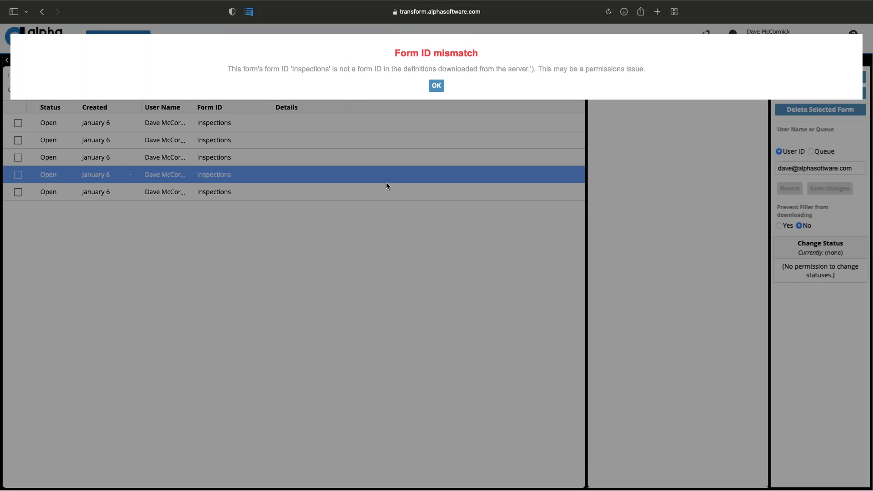
pyautogui.click(436, 86)
pyautogui.click(7, 61)
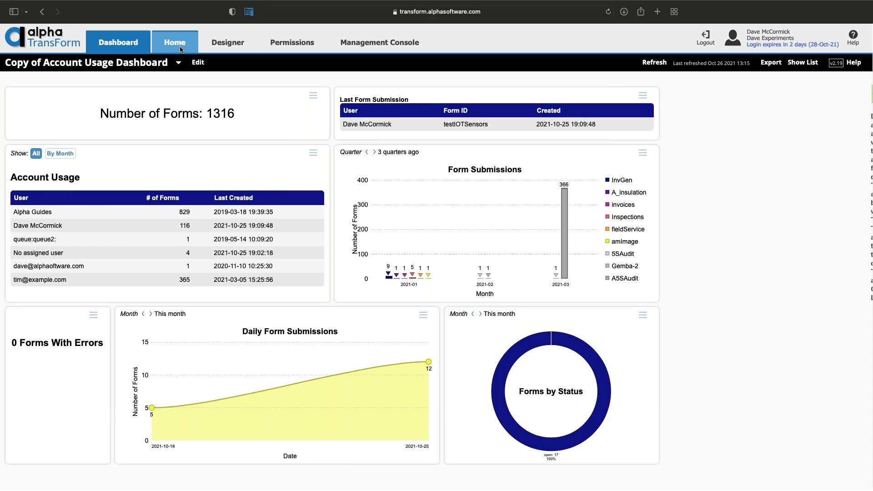
pyautogui.click(227, 42)
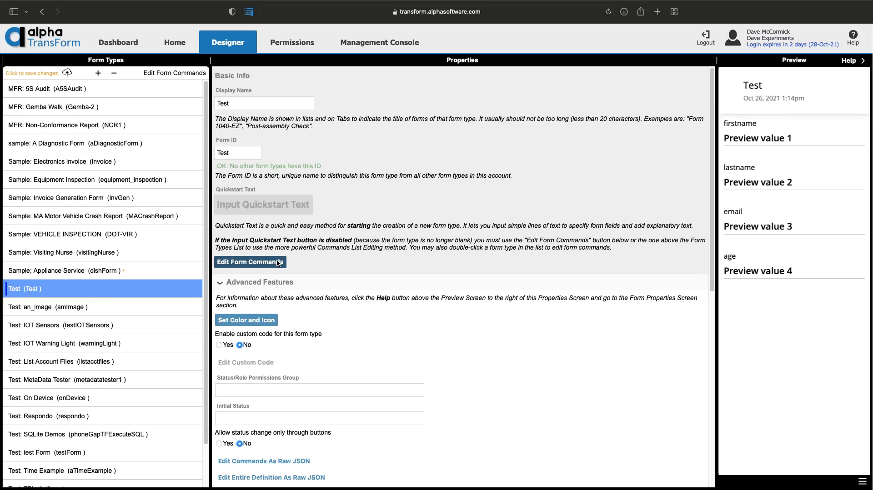
# Enable custom code for the Test form type
pyautogui.click(221, 345)
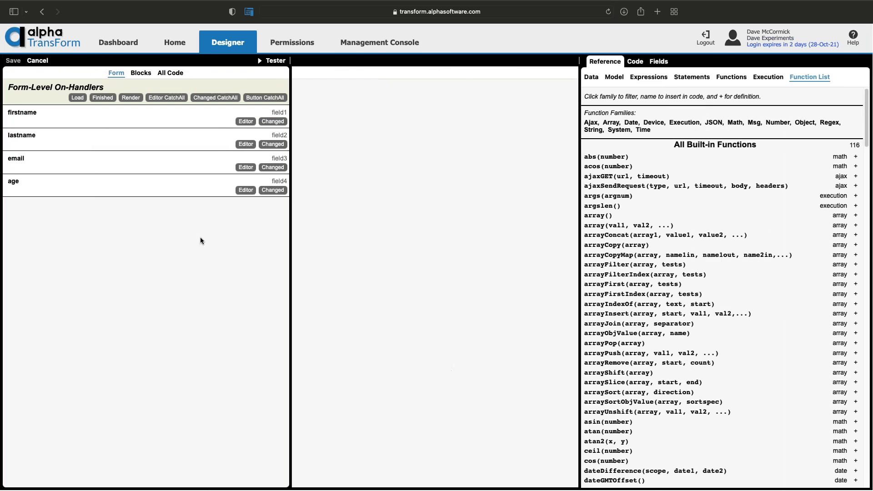
# Open the firstname field's editor handler and browse the 116-function reference list
pyautogui.click(246, 121)
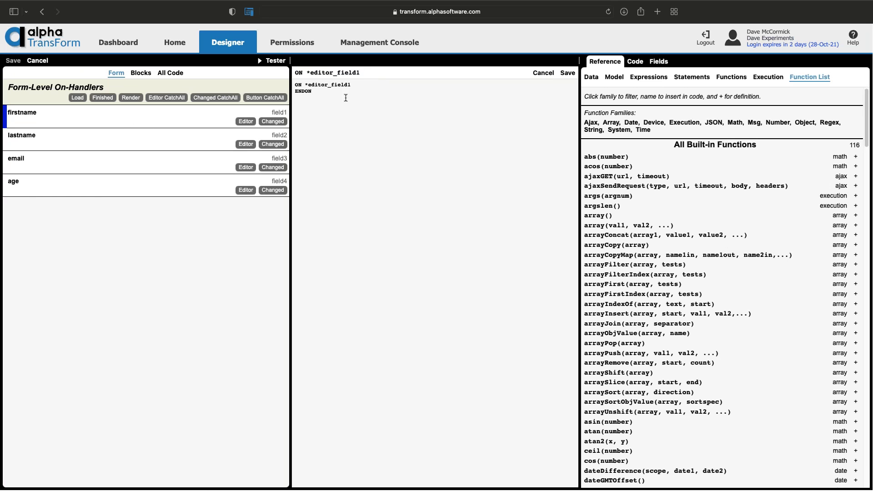
pyautogui.scroll(-3, 636, 257)
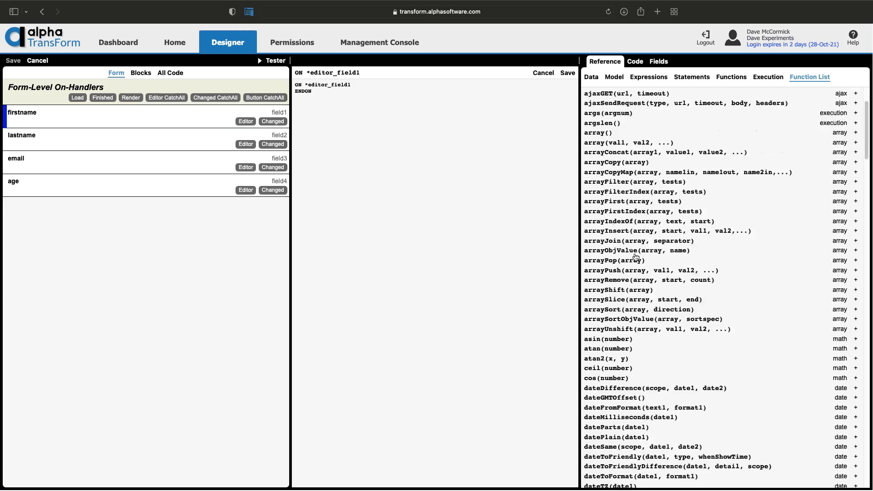
pyautogui.scroll(-20, 636, 257)
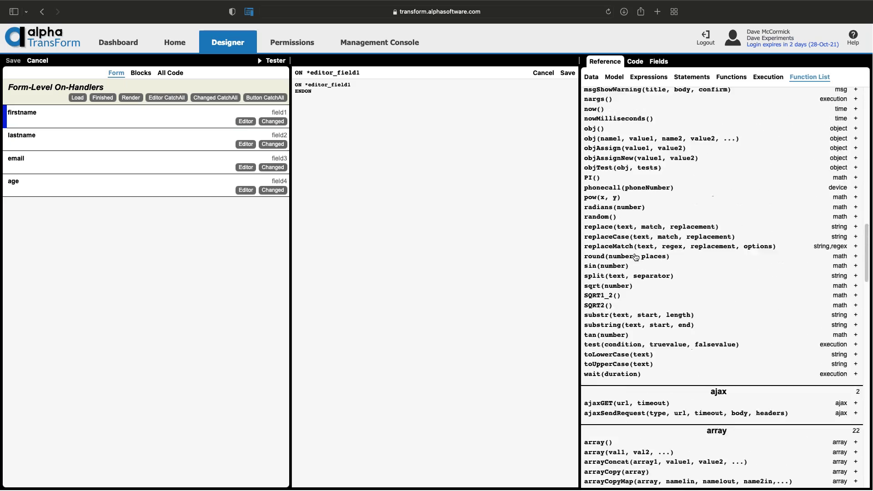
pyautogui.scroll(-20, 636, 257)
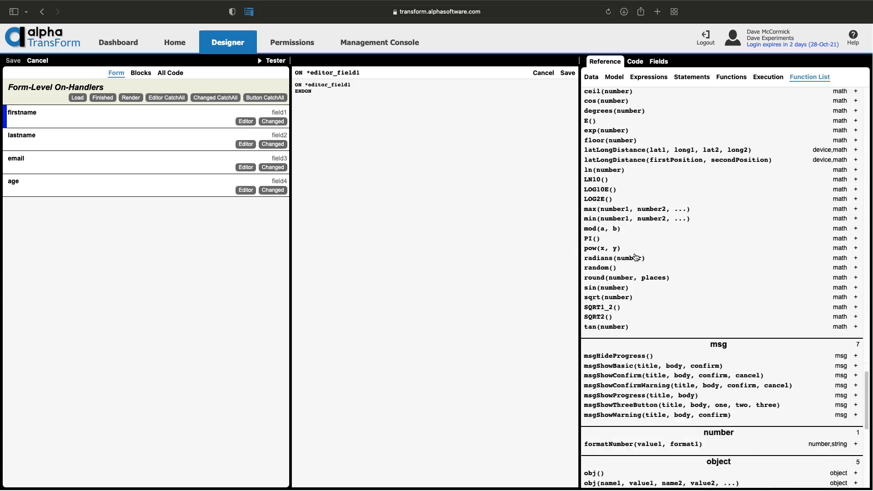
pyautogui.scroll(-10, 636, 257)
pyautogui.scroll(20, 636, 257)
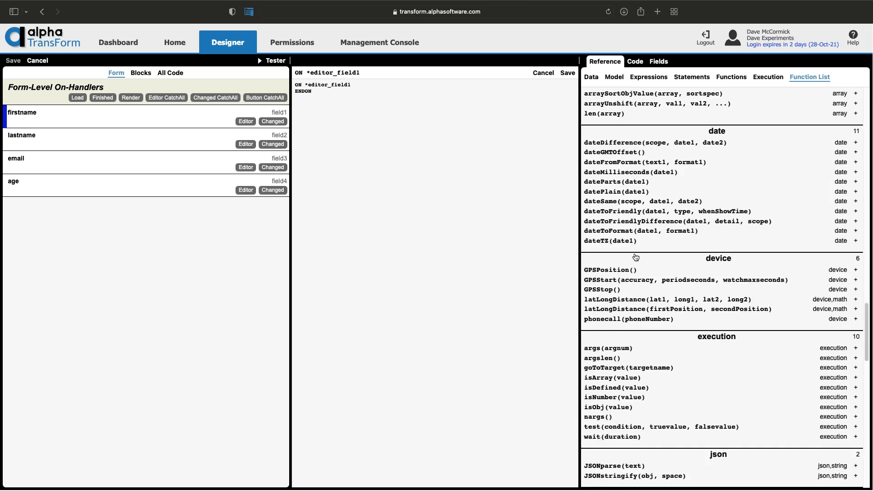
pyautogui.scroll(20, 636, 257)
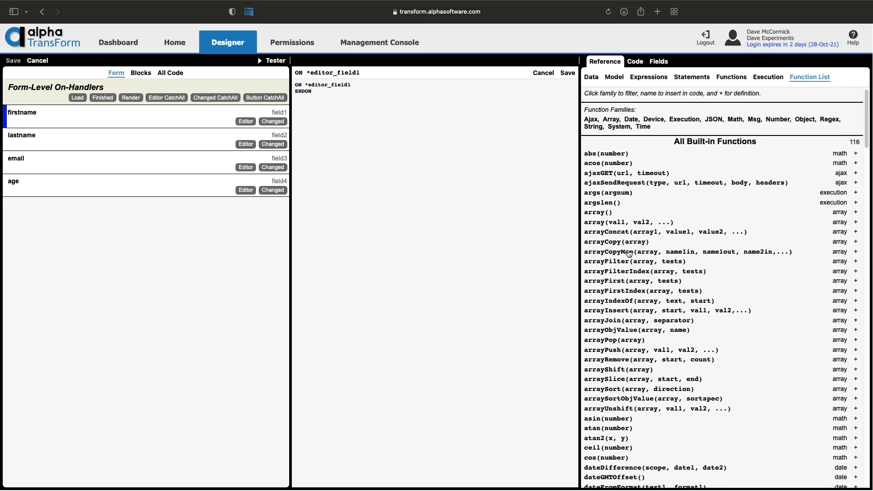
pyautogui.scroll(-3, 629, 253)
pyautogui.scroll(3, 629, 253)
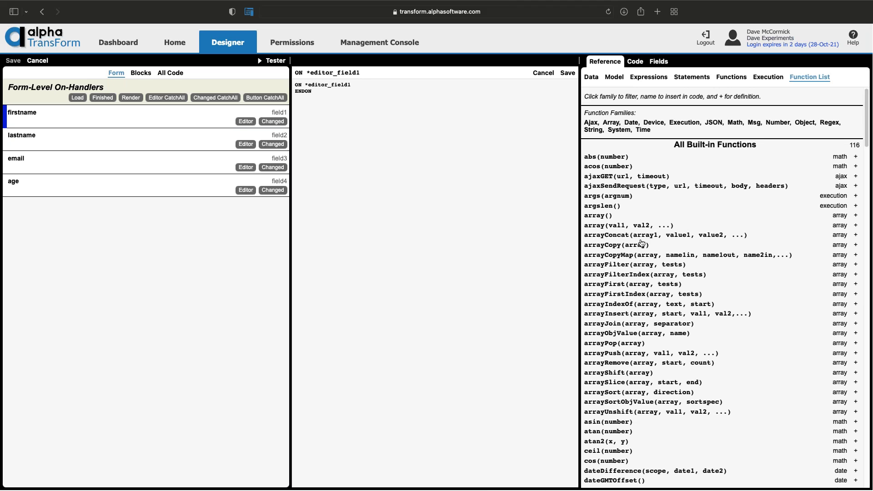
# Cancel the code editor without saving, then close the full-screen browser window
pyautogui.click(38, 61)
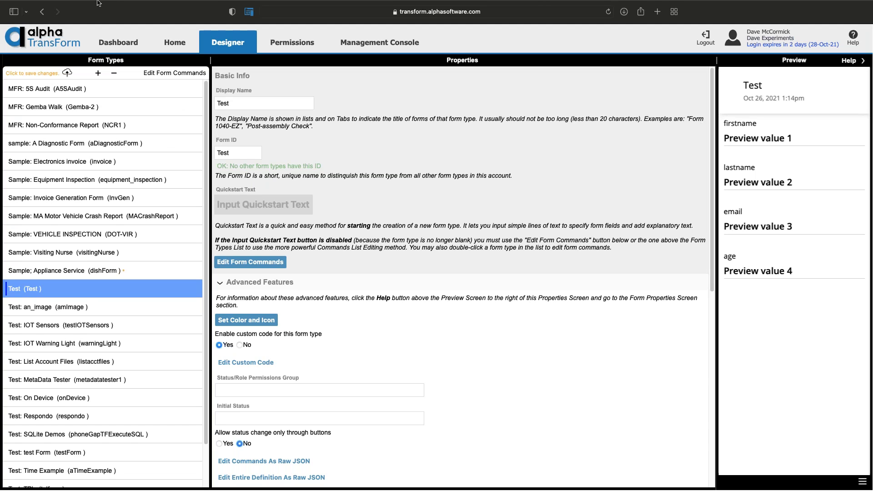
pyautogui.moveTo(96, 5)
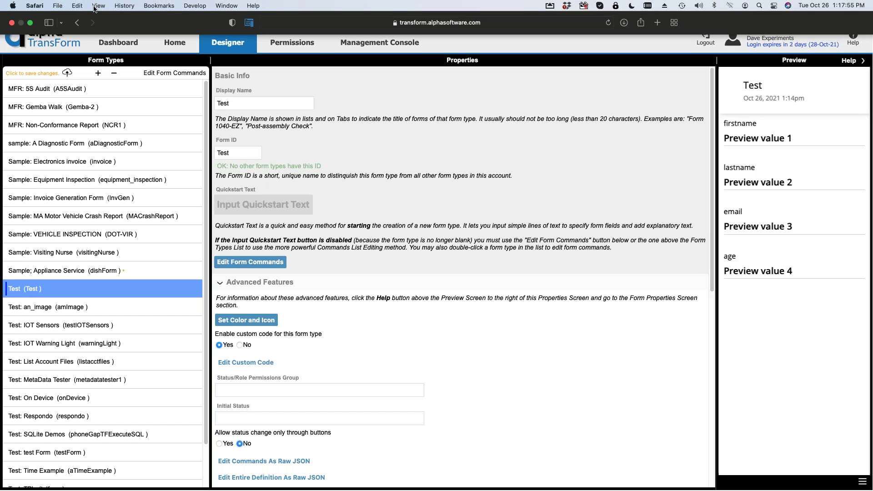
pyautogui.click(12, 23)
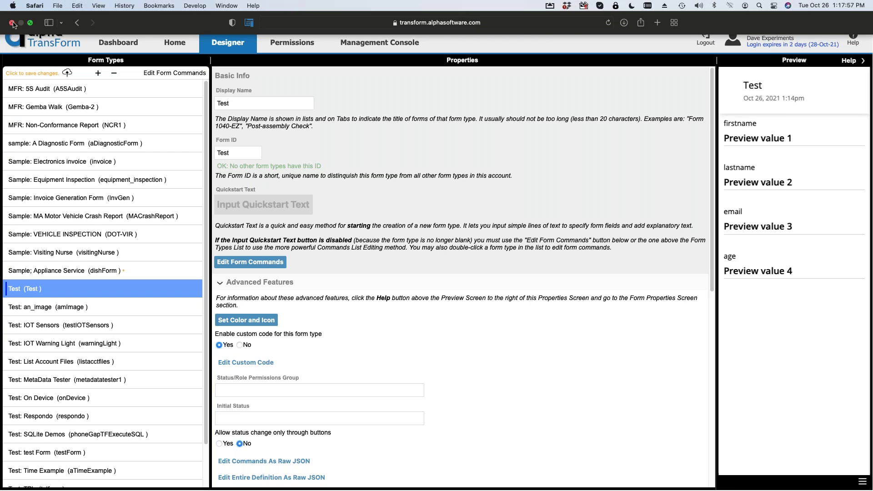